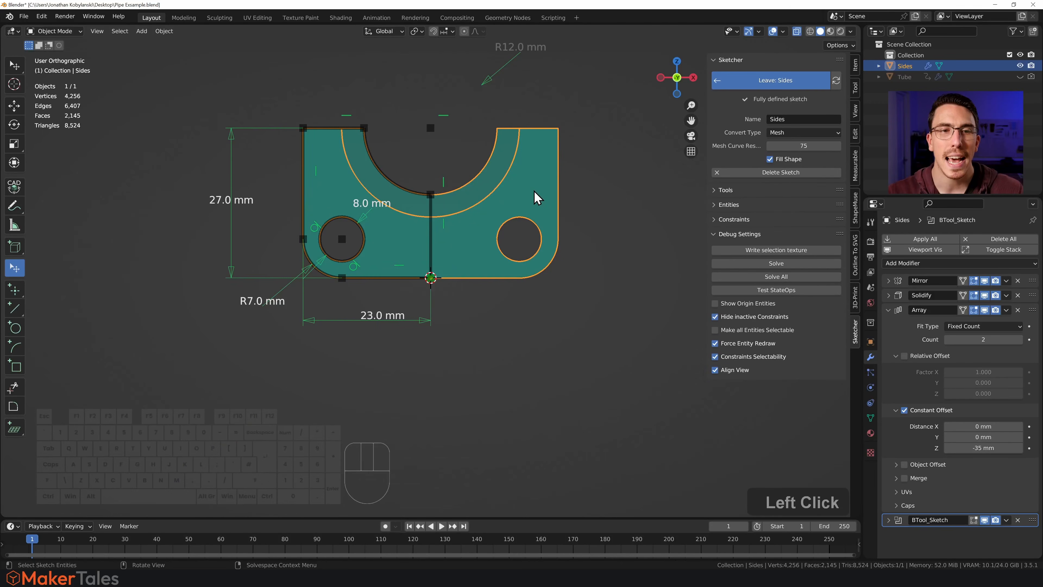
pyautogui.keyDown('shift'); pyautogui.moveTo(520, 198); pyautogui.dragTo(531, 252, button='middle'); pyautogui.keyUp('shift')
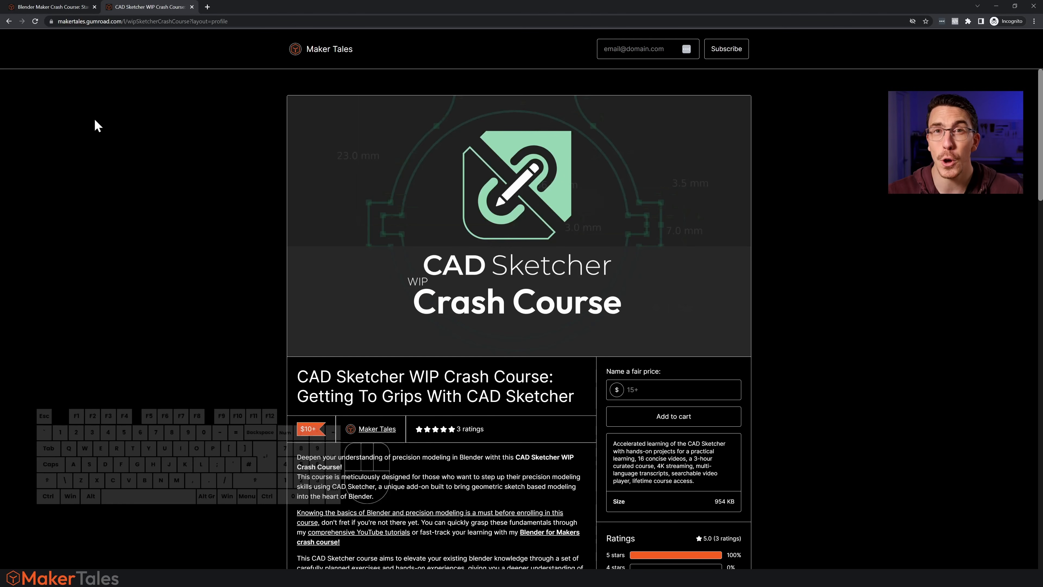
pyautogui.click(48, 8)
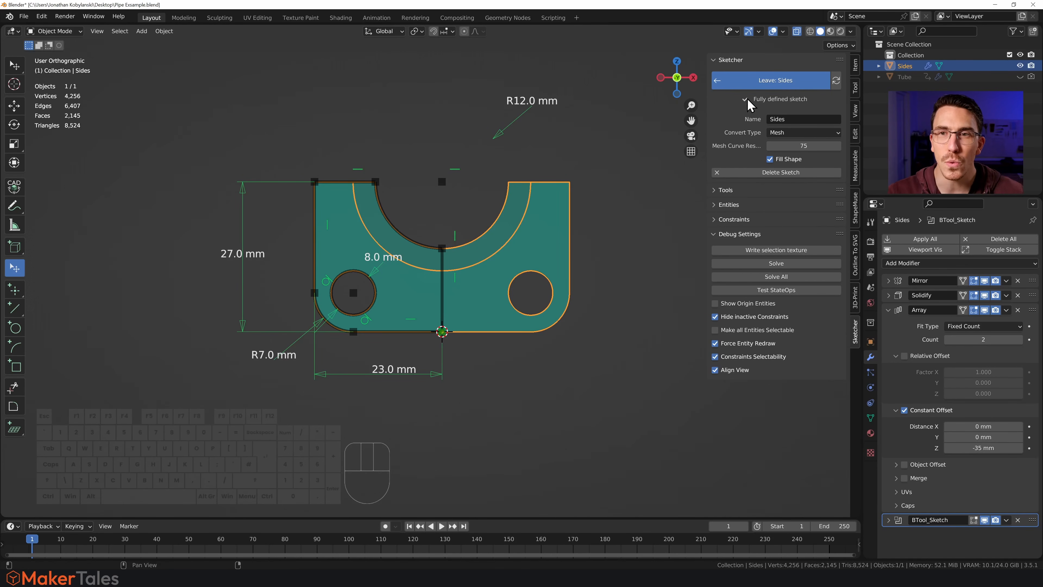
# - Leave the Sides sketch and frame the whole bracket in the view
pyautogui.click(771, 81)
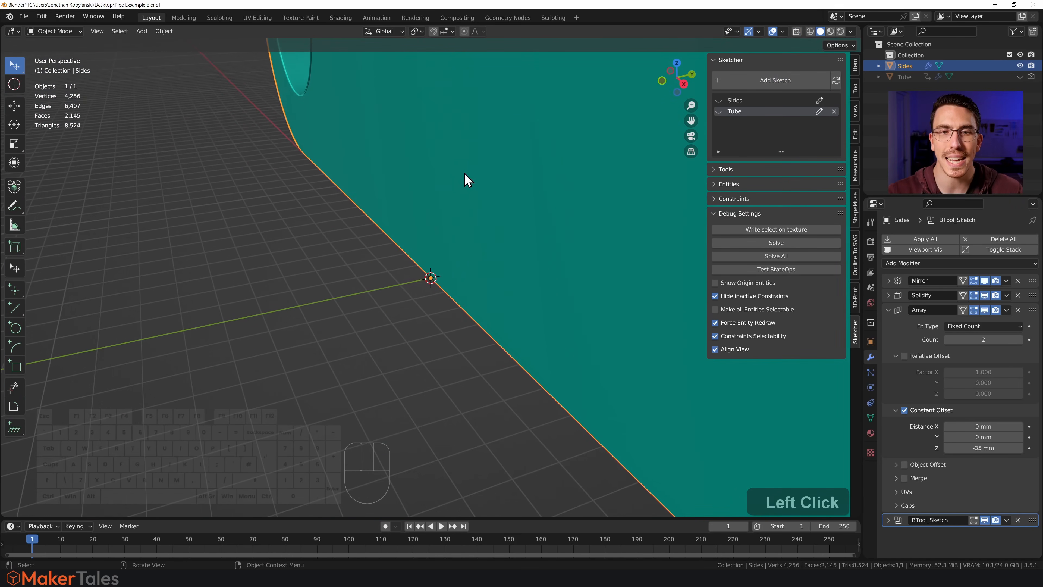
pyautogui.click(390, 342)
pyautogui.click(516, 273)
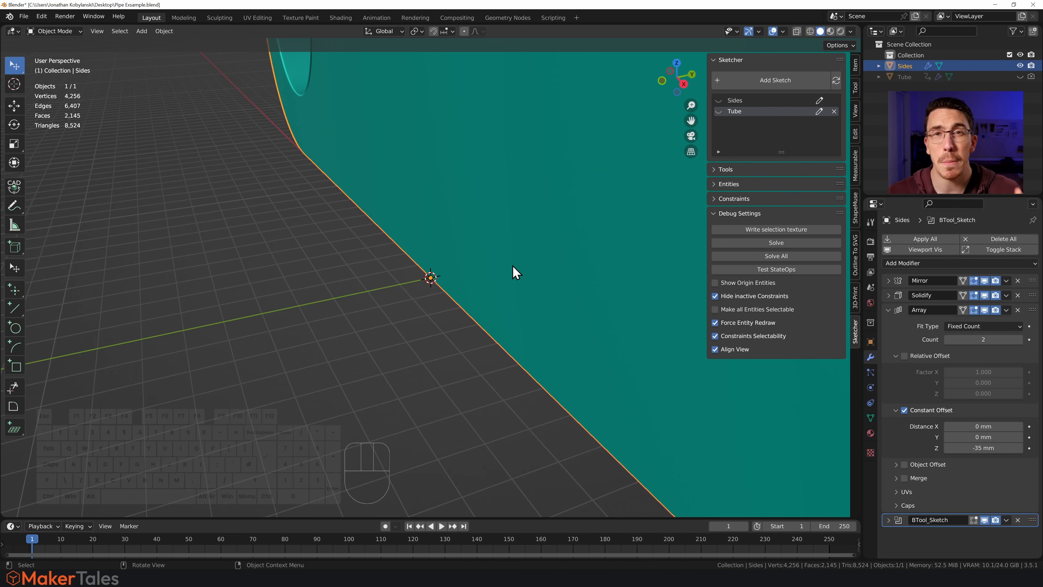
pyautogui.press('KP_Decimal')
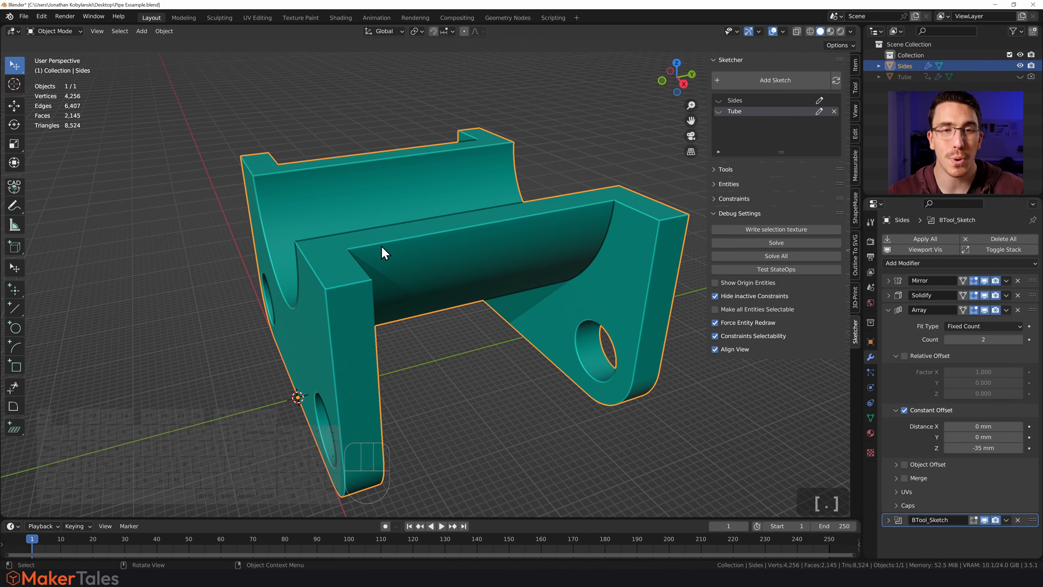
pyautogui.press('`')
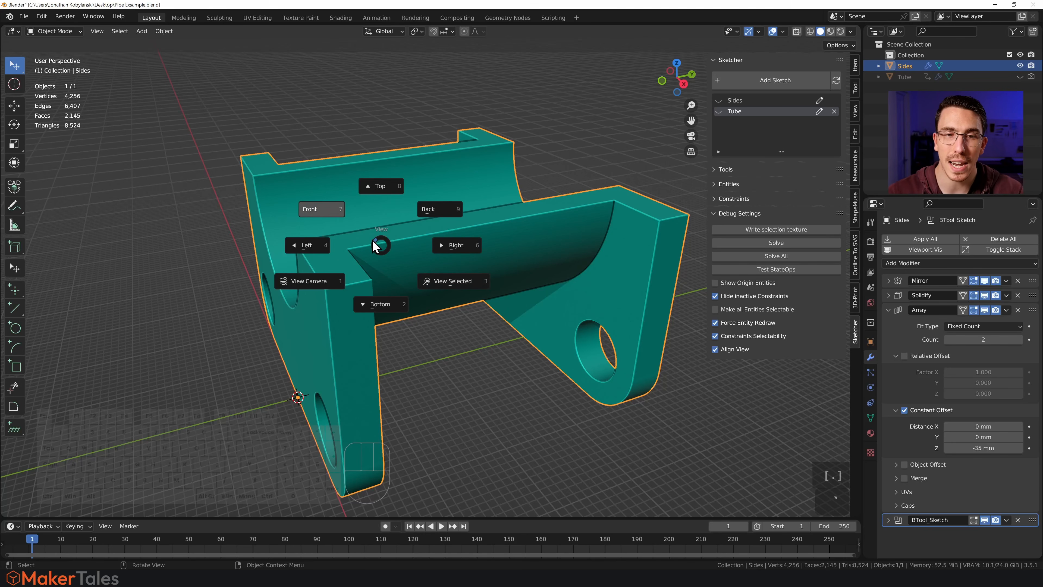
pyautogui.click(382, 247)
pyautogui.moveTo(359, 274); pyautogui.dragTo(377, 266, button='middle')
pyautogui.scroll(-3, 370, 266)
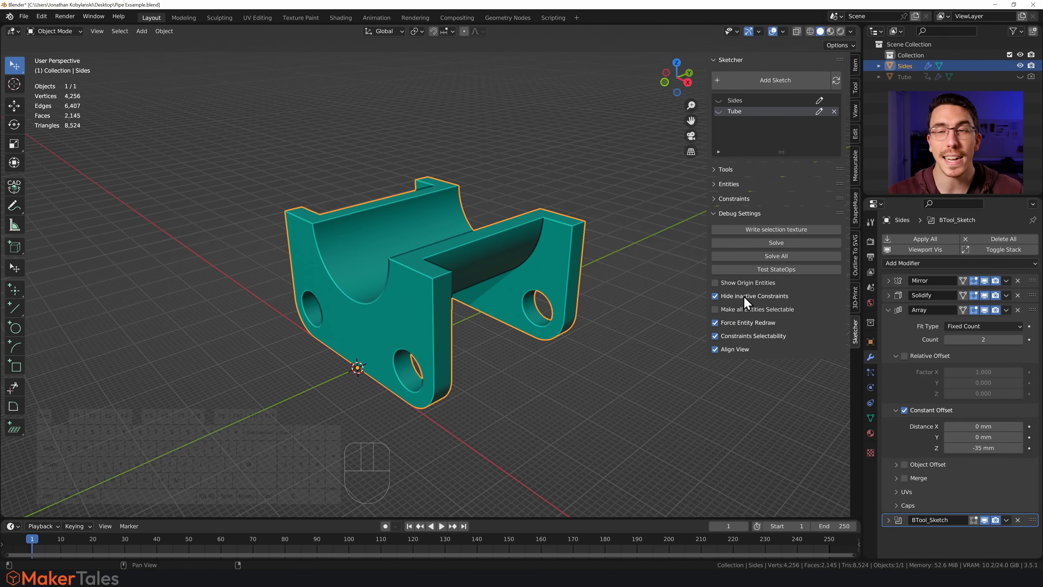
# - Turn off Hide inactive Constraints so the sketch dimensions are shown on the bracket outside sketch editing
pyautogui.click(715, 295)
pyautogui.moveTo(492, 306); pyautogui.dragTo(515, 301, button='middle')
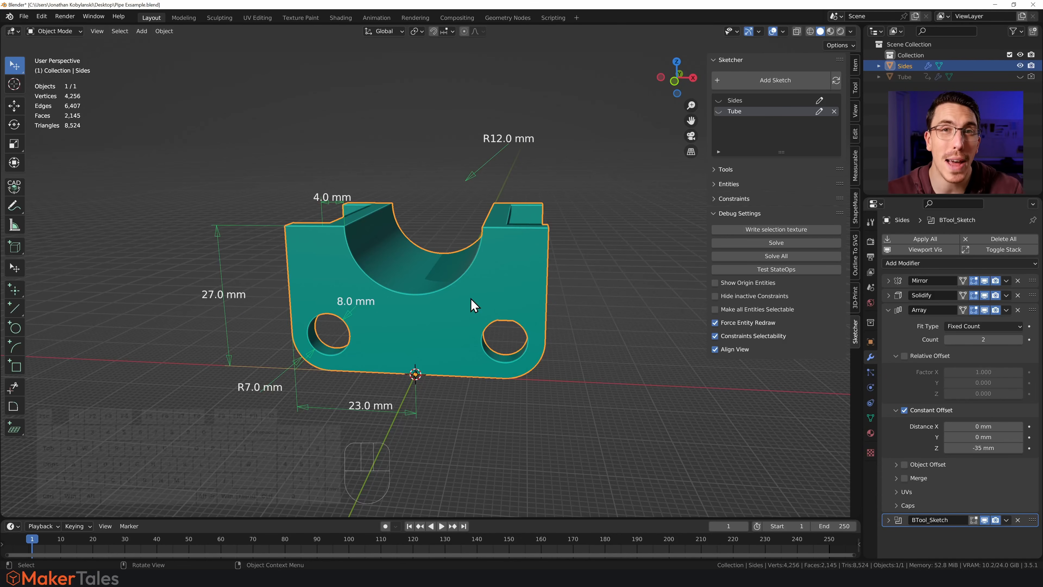
pyautogui.moveTo(471, 303); pyautogui.dragTo(498, 303, button='middle')
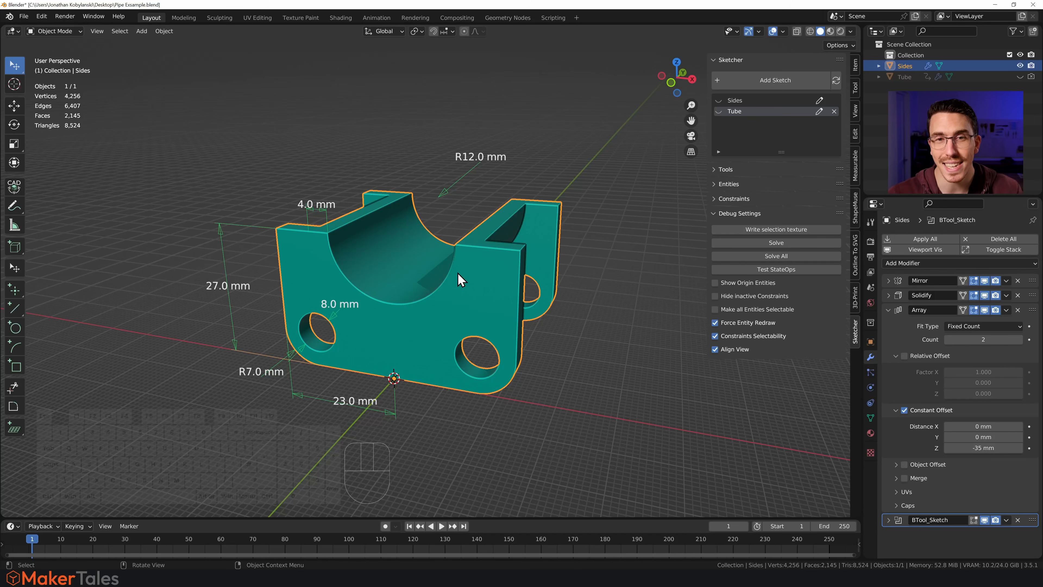
# - Set the radius constraint of the bracket's large arc to 13 mm and update the sketch geometry
pyautogui.click(478, 161)
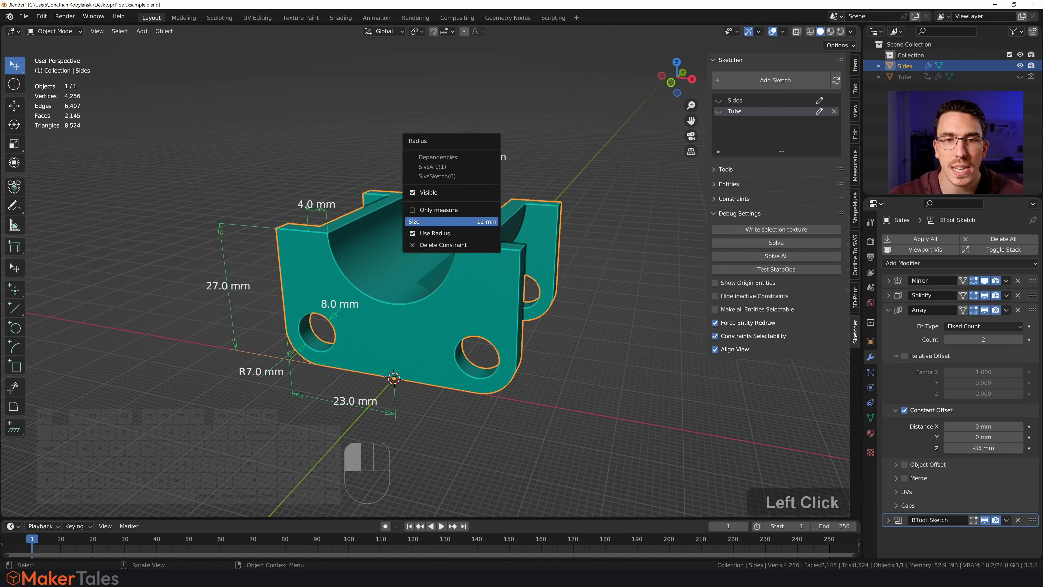
pyautogui.write('13')
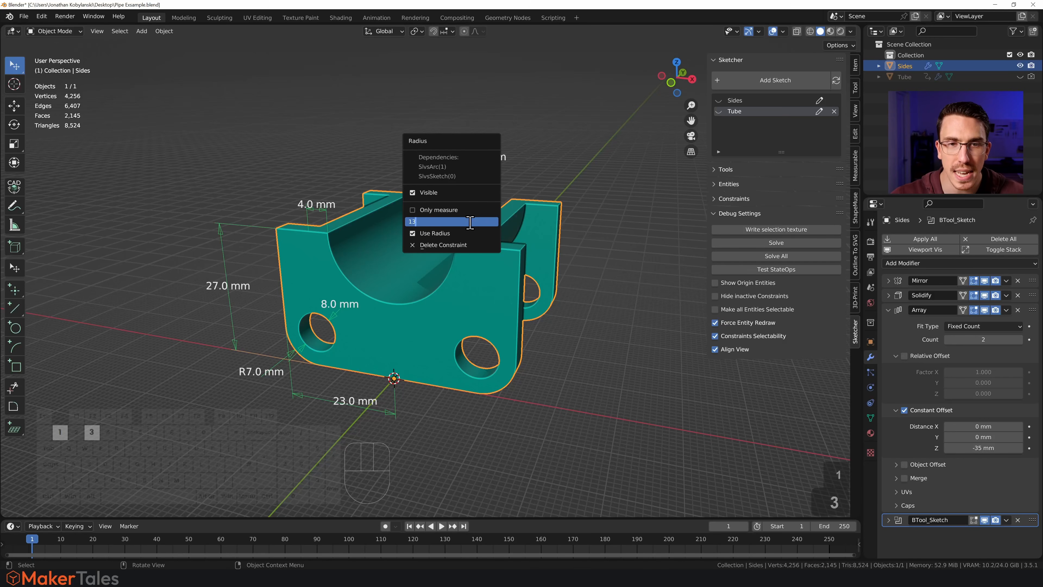
pyautogui.click(601, 173)
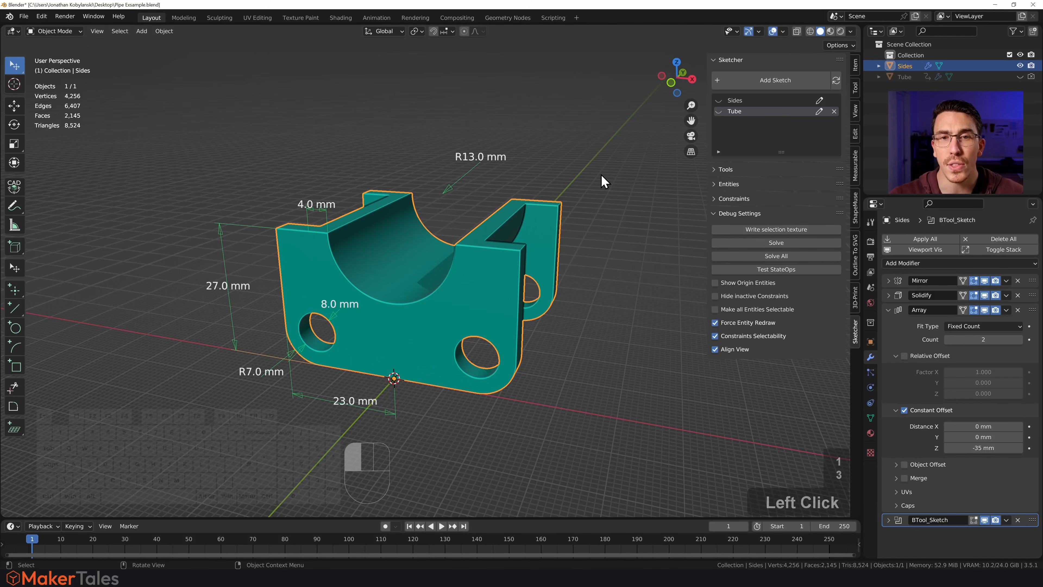
pyautogui.click(836, 81)
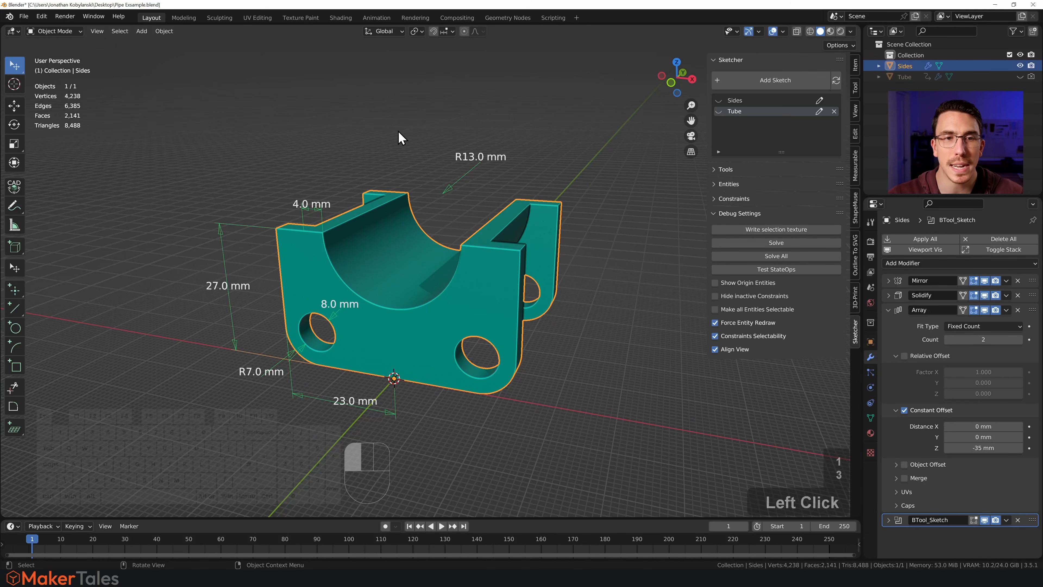
# - Set the short distance constraint at the bracket's upper edge to 3 mm
pyautogui.click(316, 206)
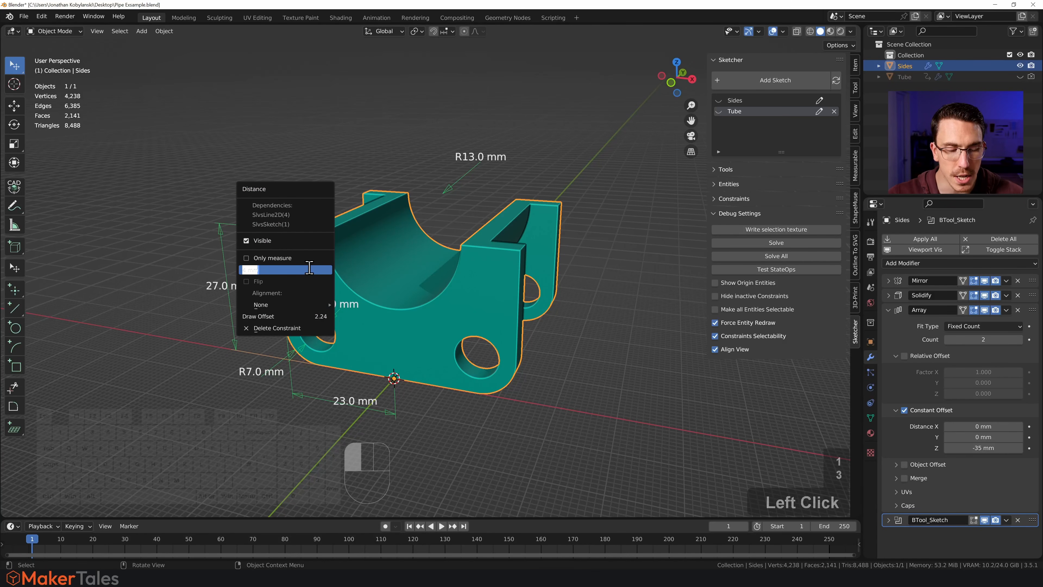
pyautogui.write('3')
pyautogui.click(189, 278)
# - Set the bracket's vertical height constraint to 30 mm and update the sketch geometry
pyautogui.click(222, 288)
pyautogui.write('3')
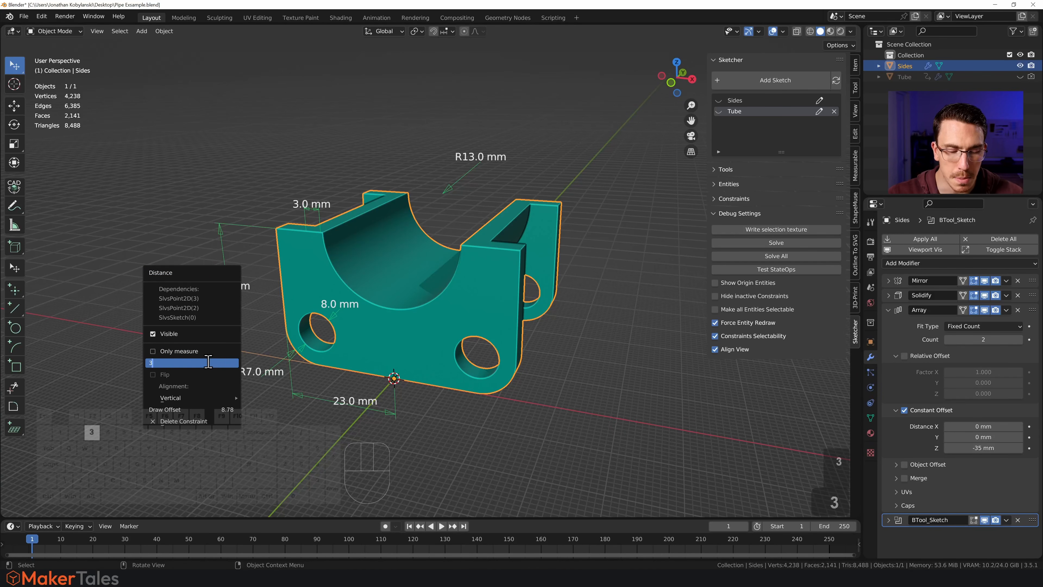
pyautogui.click(128, 206)
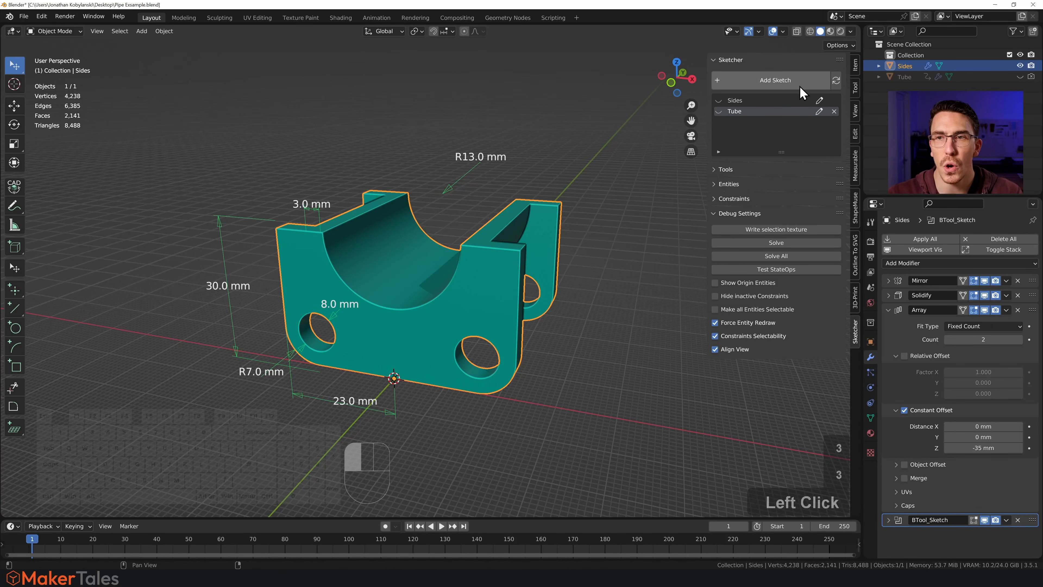
pyautogui.click(837, 82)
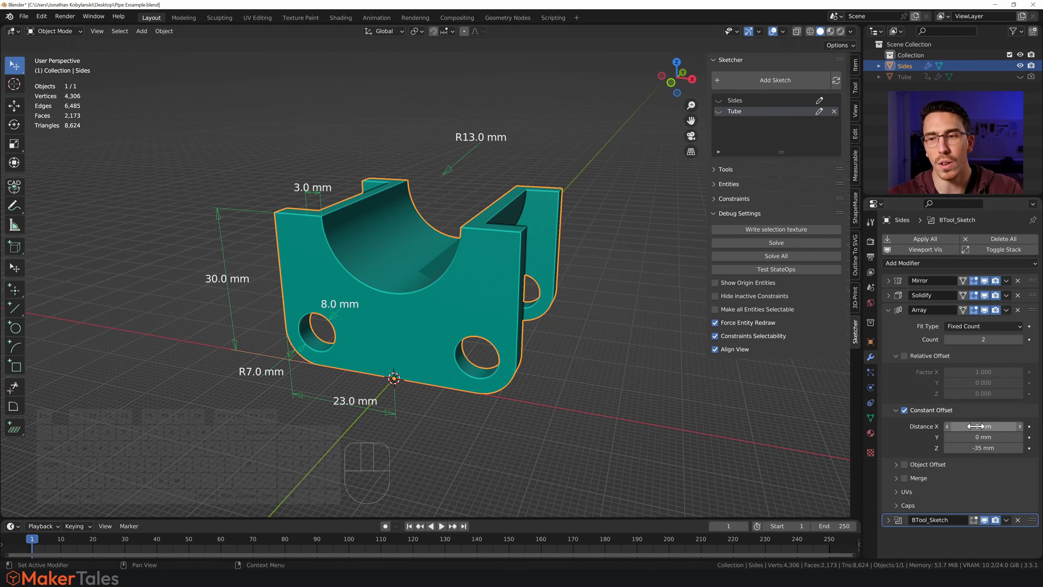
# - Adjust the Z distance of the Array modifier's constant offset on the Sides object
pyautogui.moveTo(982, 447); pyautogui.dragTo(981, 447)
pyautogui.moveTo(585, 346); pyautogui.dragTo(560, 343, button='middle')
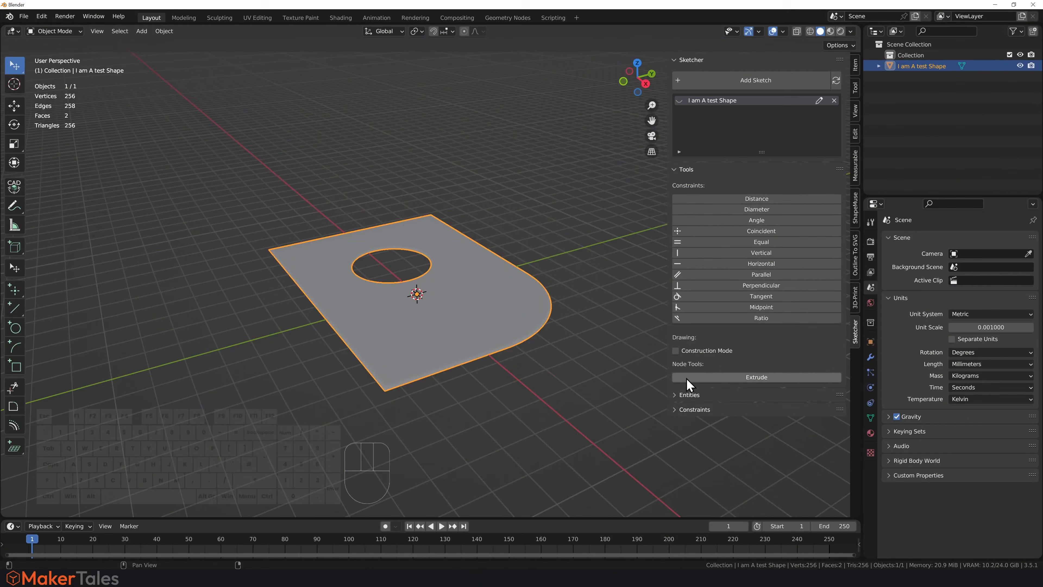
# - Extrude the "I am A test Shape" sketch with the Extrude node tool
pyautogui.click(689, 379)
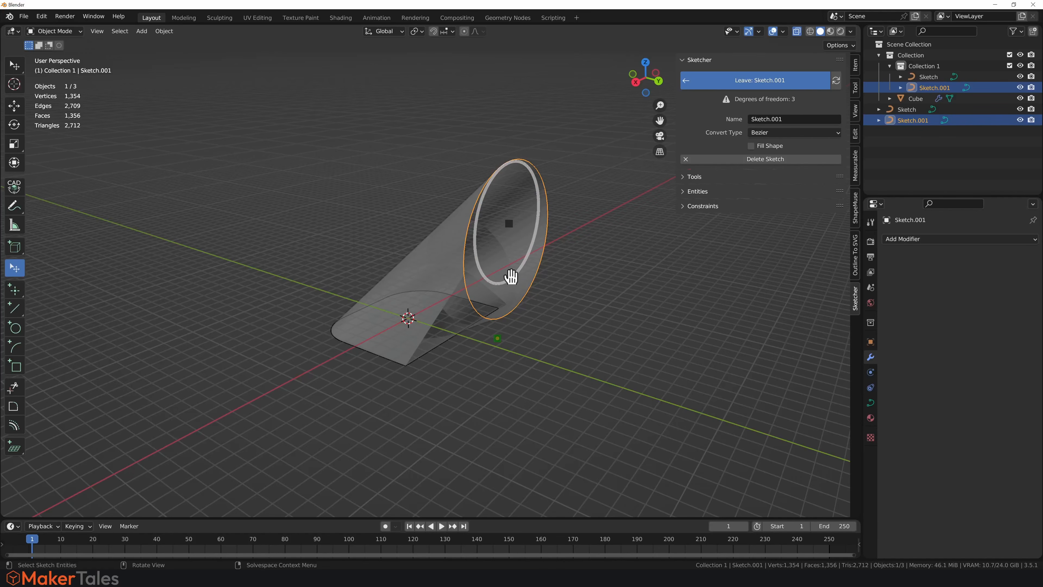
# - Switch from the circle sketch to the base sketch, bevel its corners and leave the sketch
pyautogui.click(714, 85)
pyautogui.click(832, 105)
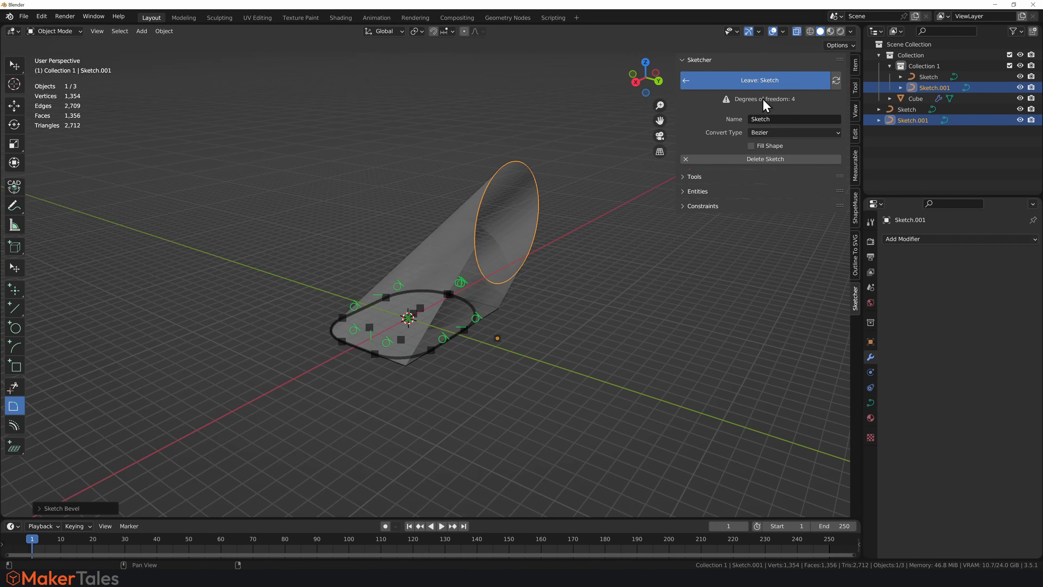
pyautogui.click(764, 84)
pyautogui.moveTo(598, 237)
pyautogui.mouseDown(button='middle')
pyautogui.moveTo(517, 343)
pyautogui.moveTo(603, 357)
pyautogui.moveTo(611, 329)
pyautogui.mouseUp(button='middle')
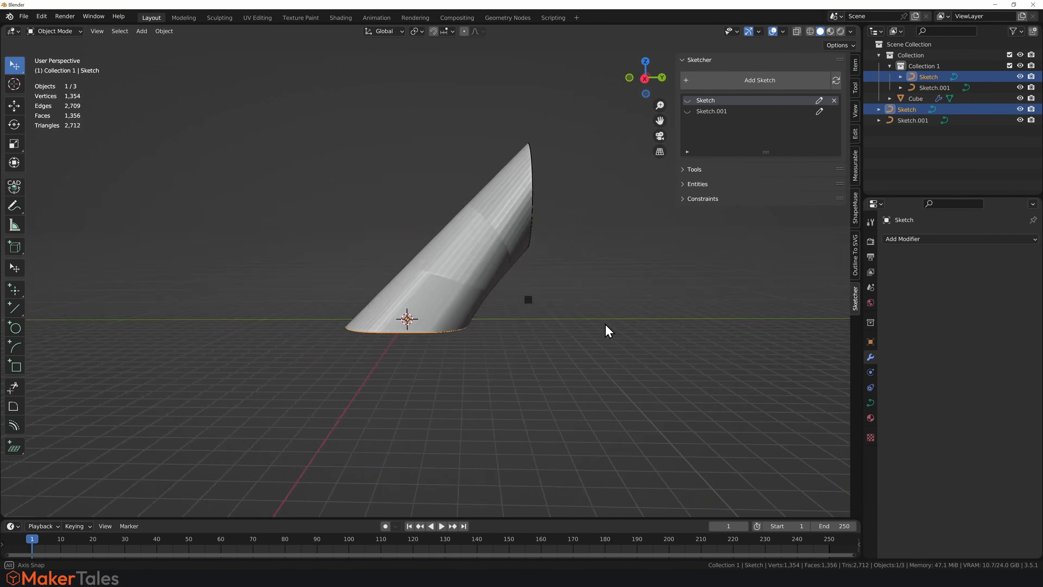